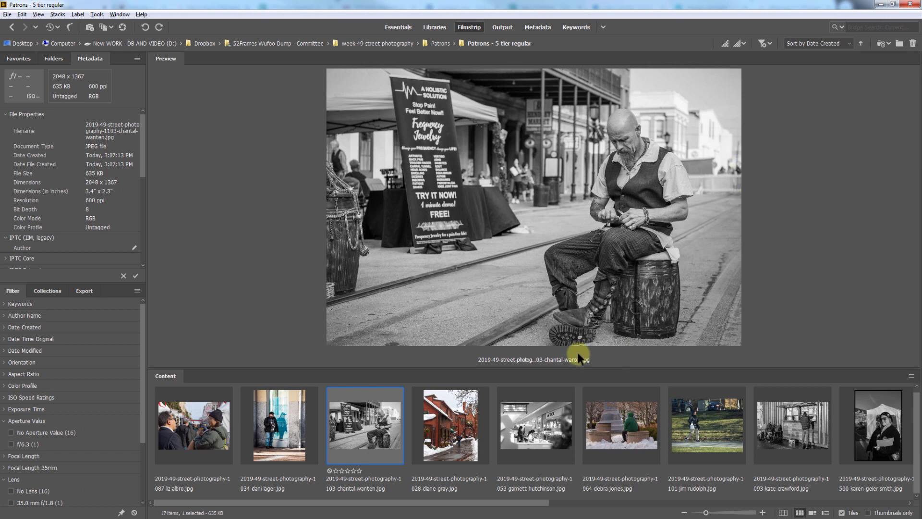
# Preview the street photos one after another, from the snowy red café street to the black-and-white kiosk scene.
pyautogui.click(449, 452)
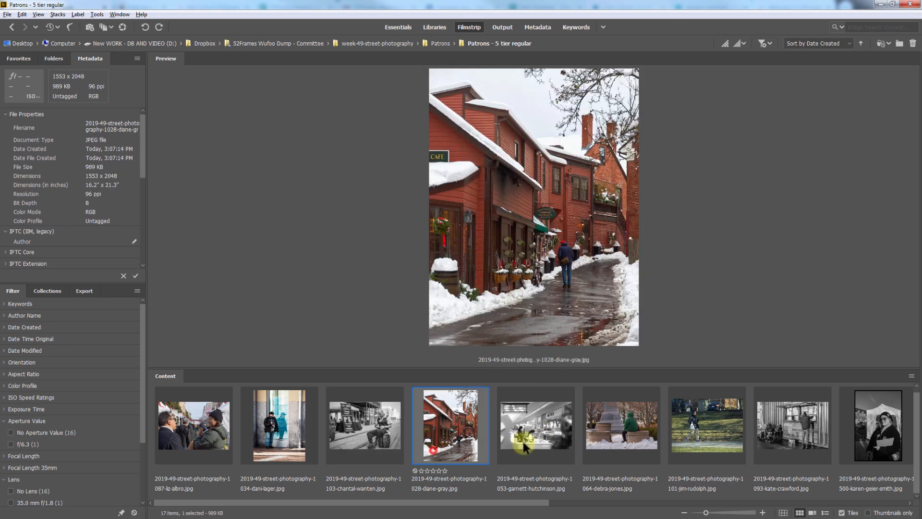
pyautogui.click(530, 441)
pyautogui.scroll(-3, 453, 435)
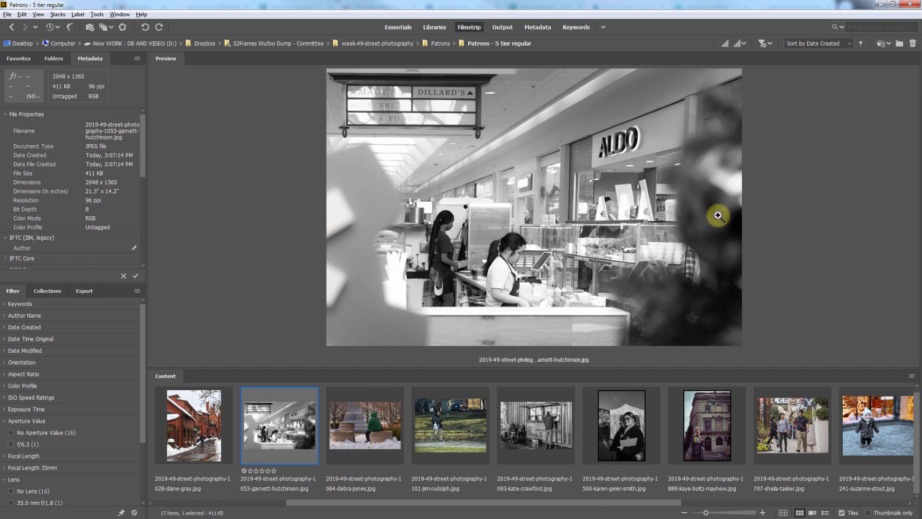
pyautogui.click(359, 434)
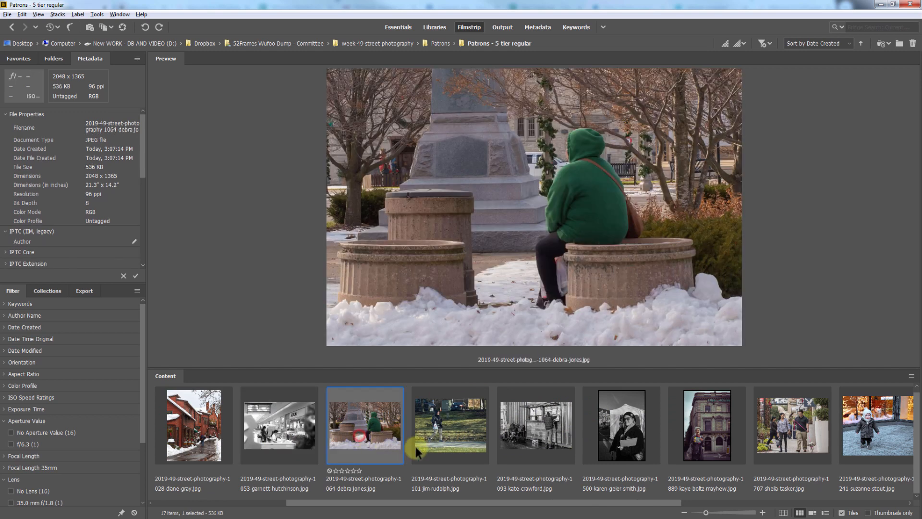
pyautogui.click(446, 444)
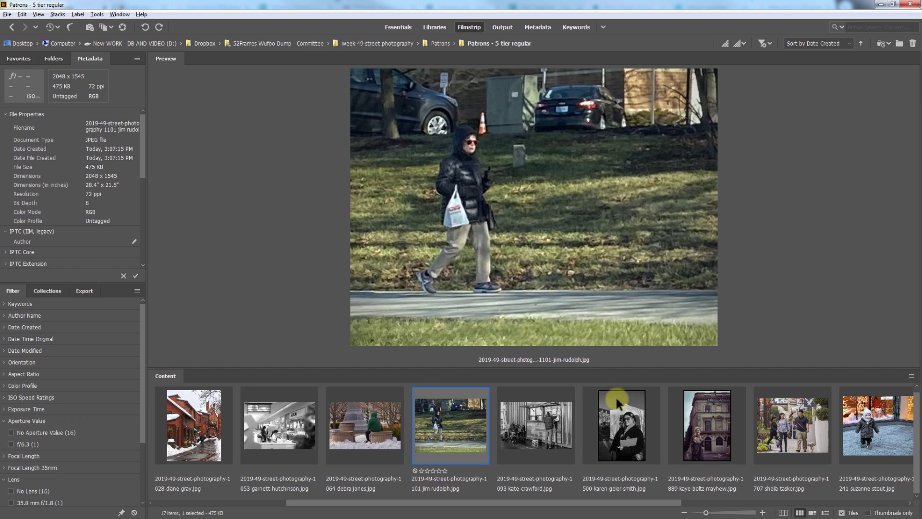
pyautogui.click(542, 434)
pyautogui.scroll(-4, 473, 430)
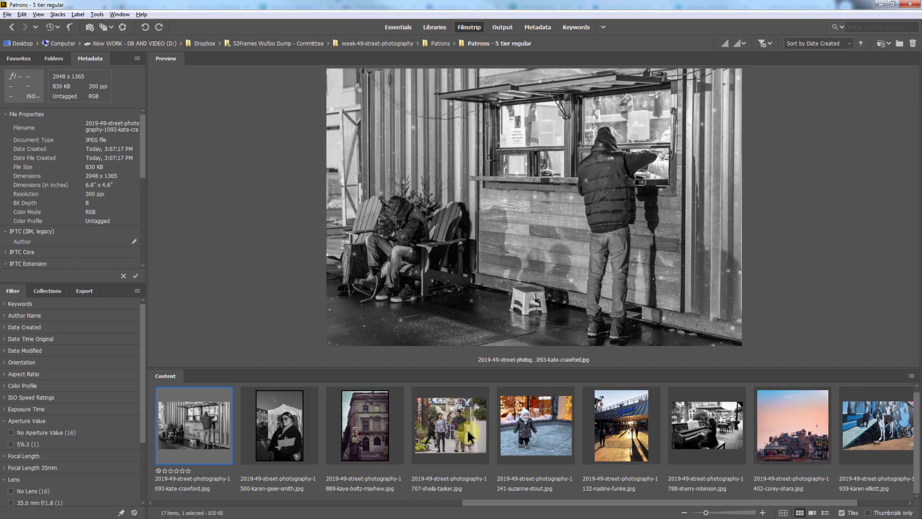
# Inspect the George Tavern portrait full screen, enlarging the book in the woman's hands to 400%.
pyautogui.click(345, 425)
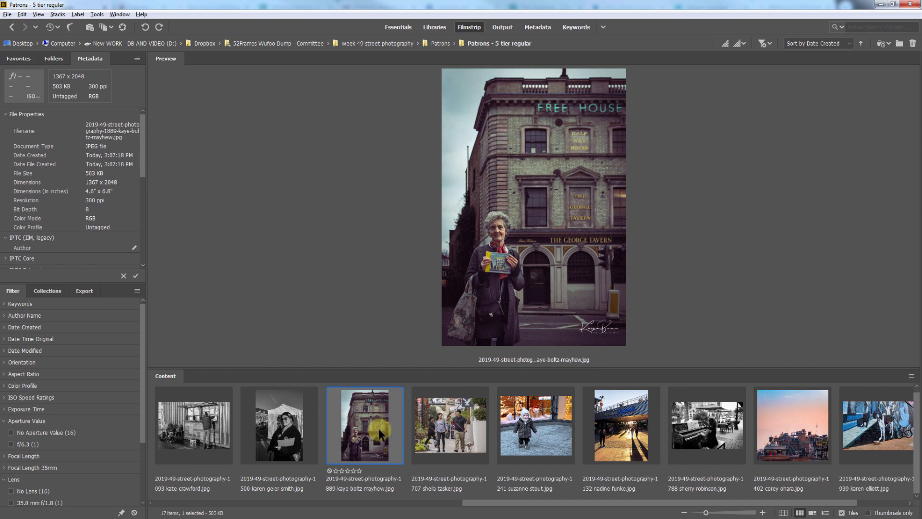
pyautogui.press('space')
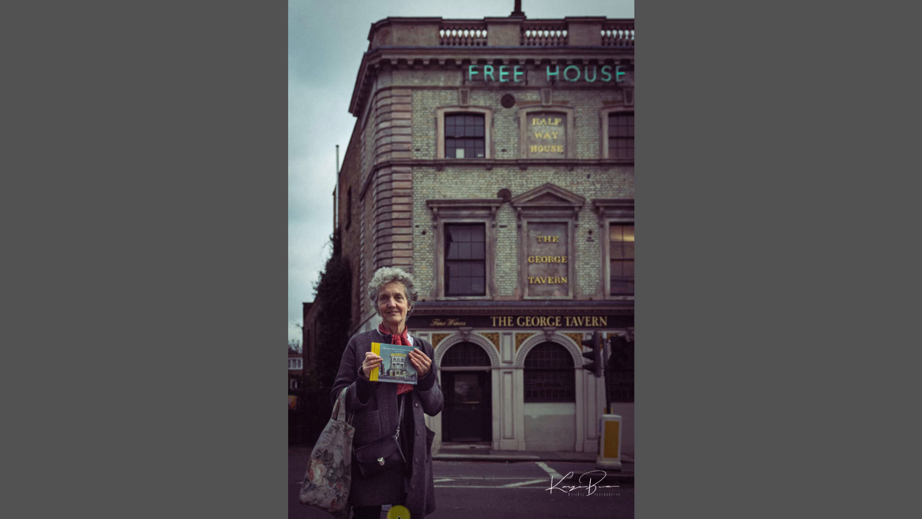
pyautogui.click(407, 357)
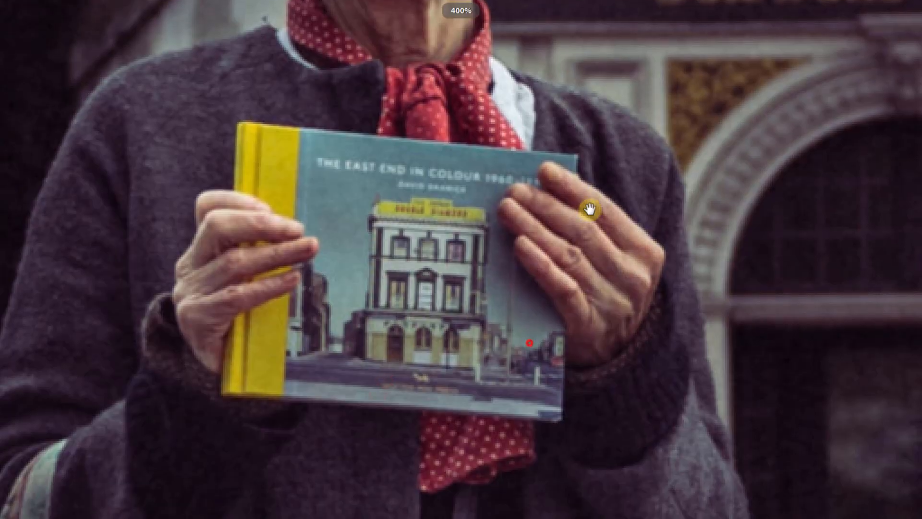
pyautogui.click(412, 249)
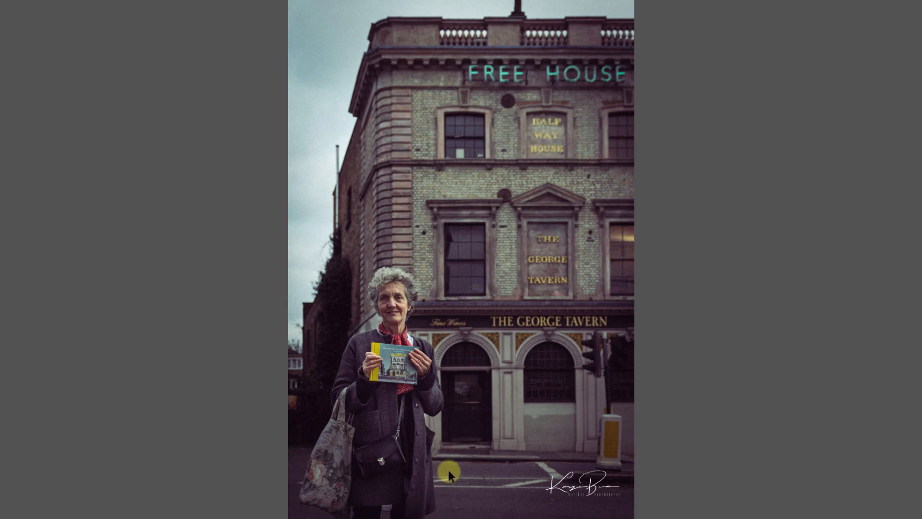
pyautogui.press('space')
# Compare the black-and-white portrait of the woman holding a clipboard with the George Tavern portrait, viewing both full screen.
pyautogui.click(289, 439)
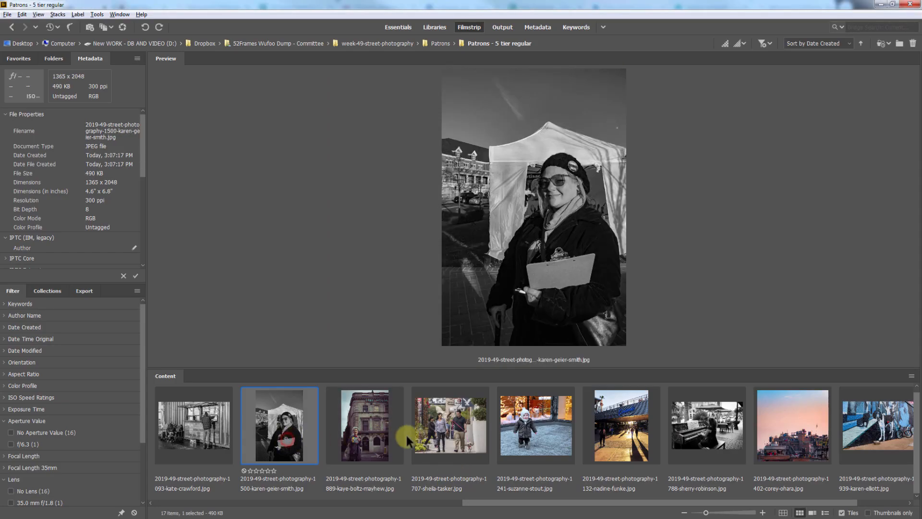
pyautogui.click(428, 428)
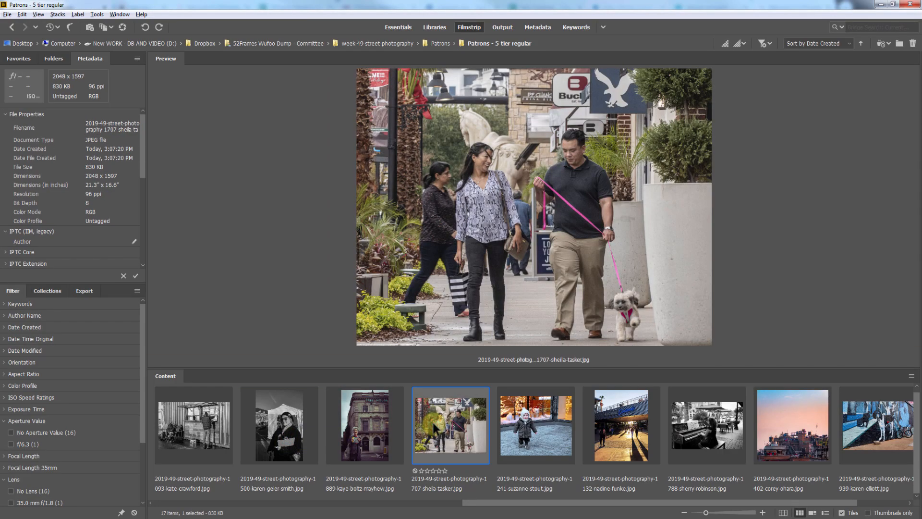
pyautogui.click(312, 425)
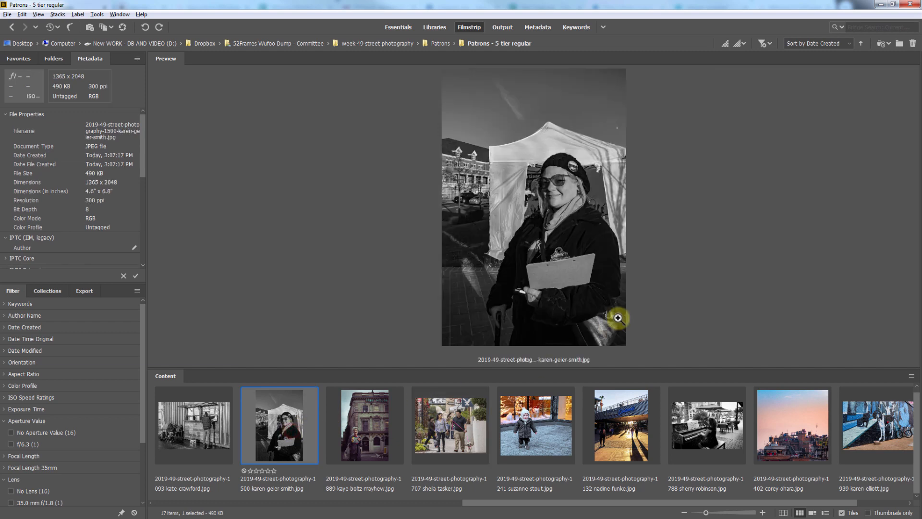
pyautogui.press('space')
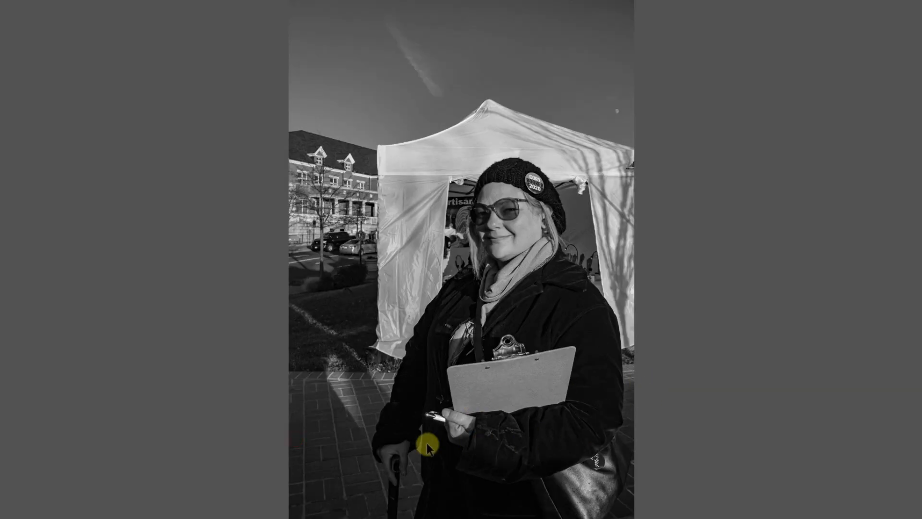
pyautogui.press('space')
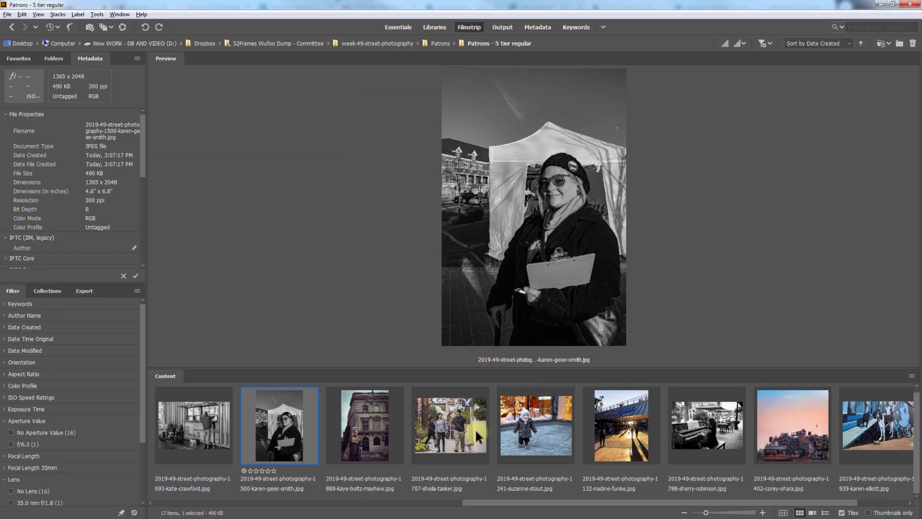
pyautogui.click(378, 435)
pyautogui.press('space')
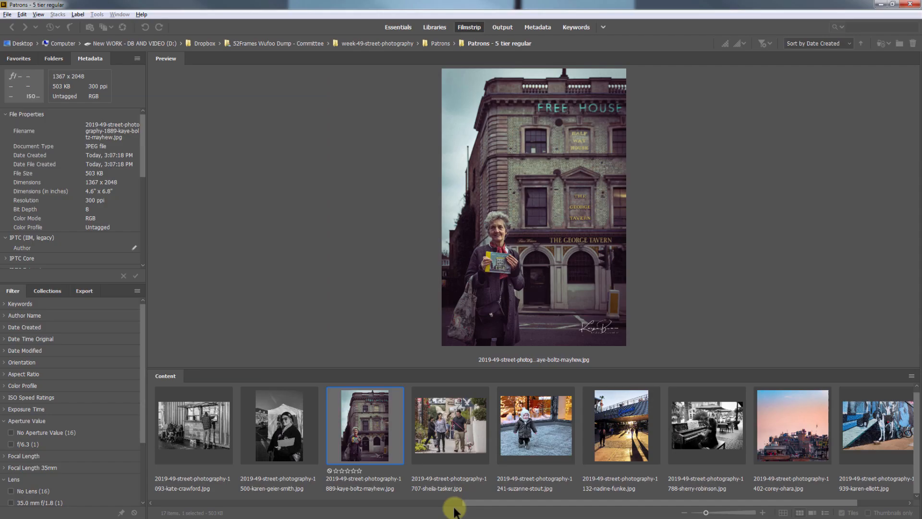
pyautogui.press('space')
# Examine the photo of the couple walking a dog at full-screen size.
pyautogui.click(433, 437)
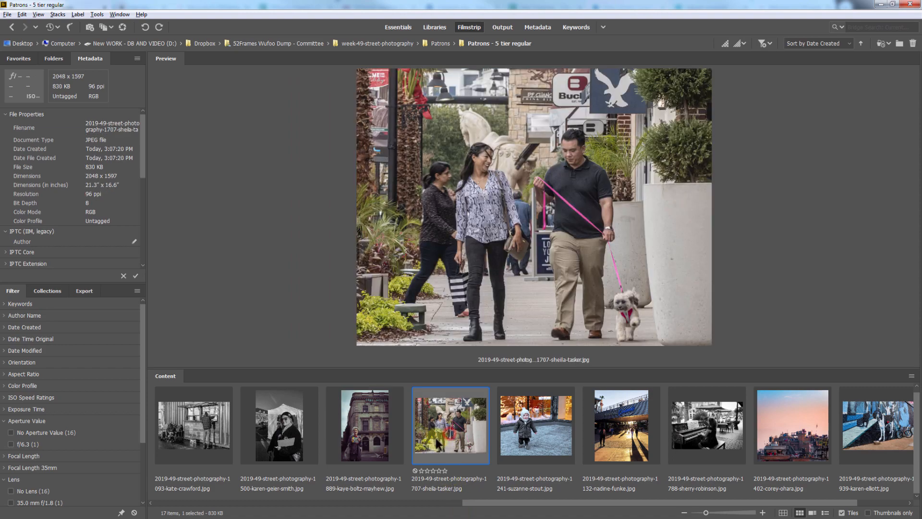
pyautogui.press('space')
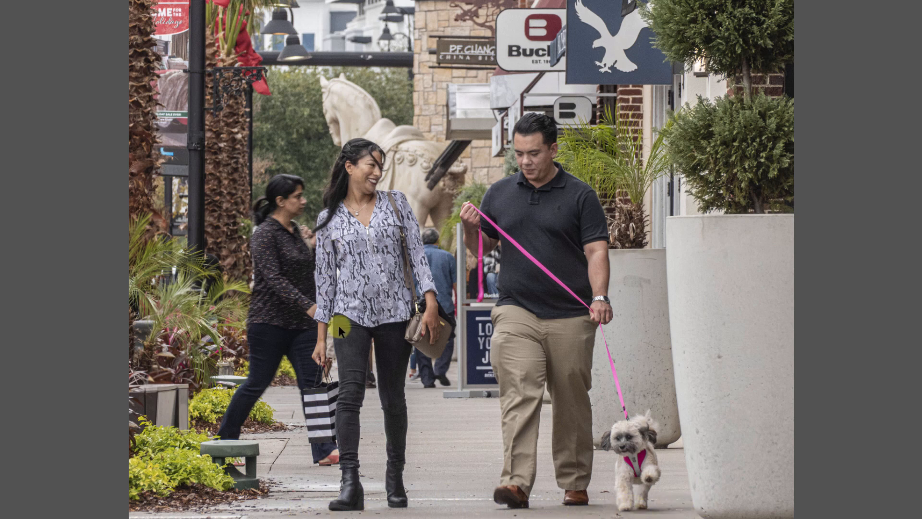
pyautogui.press('space')
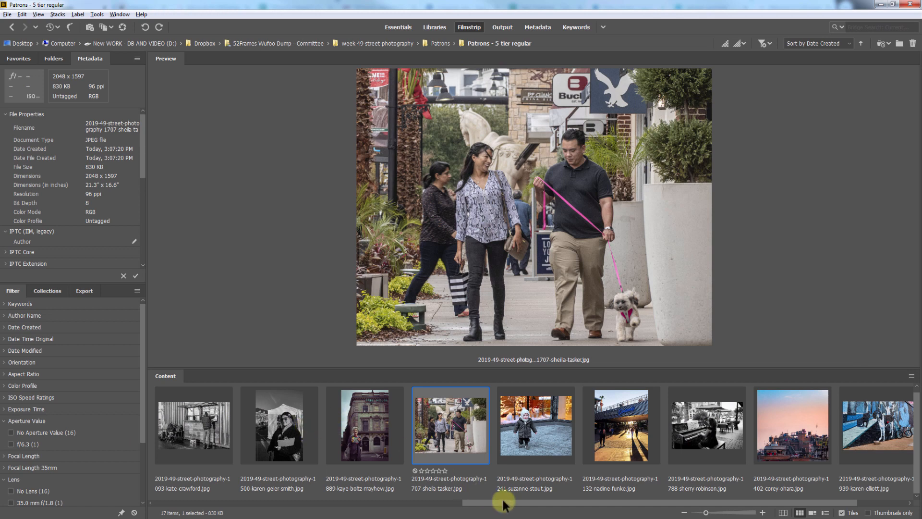
# Preview the toddler and Universal Orlando photos, and examine the black-and-white piano player photo full screen.
pyautogui.scroll(-1, 504, 501)
pyautogui.click(441, 444)
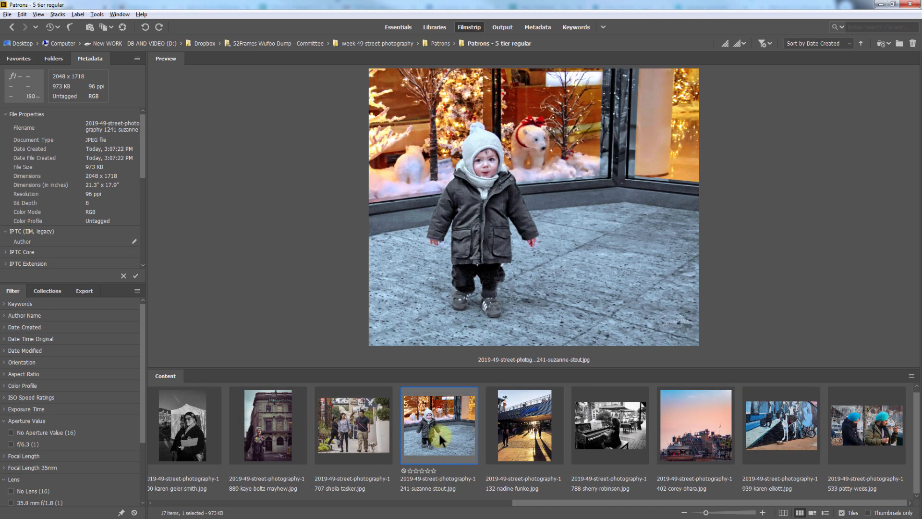
pyautogui.click(523, 436)
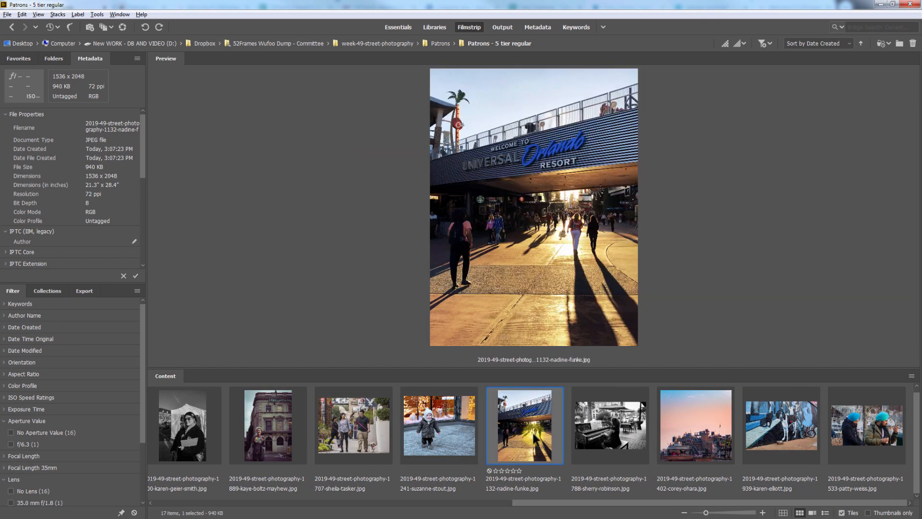
pyautogui.click(602, 435)
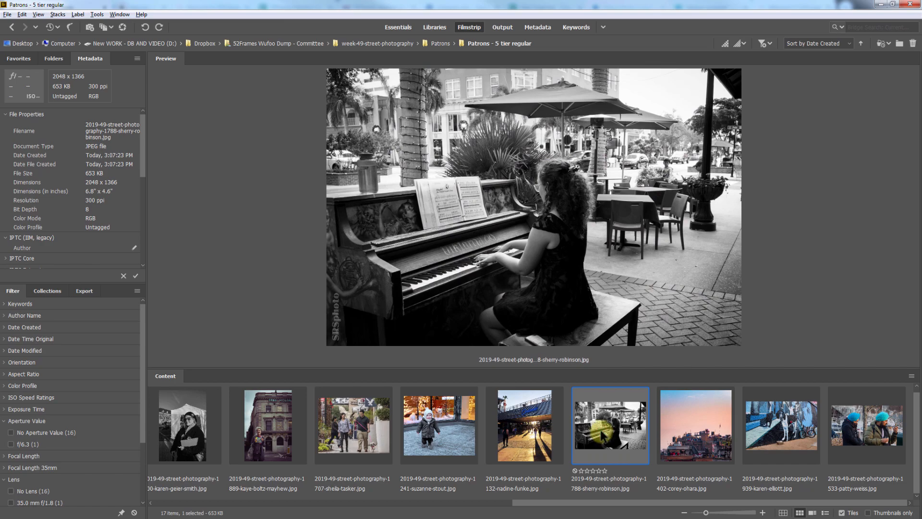
pyautogui.press('space')
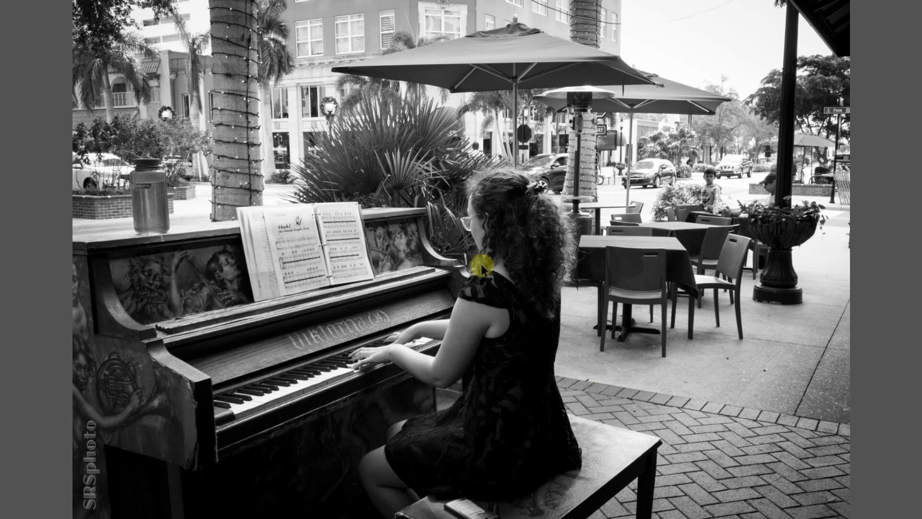
pyautogui.press('space')
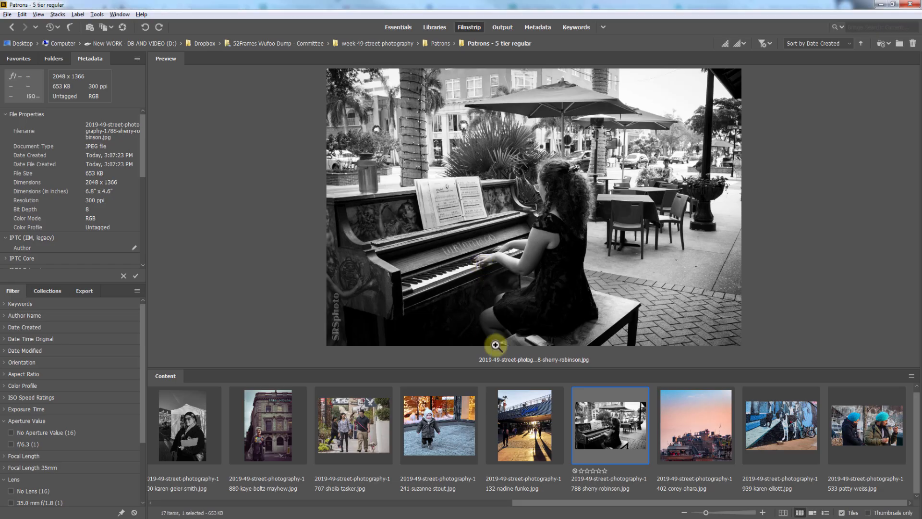
# Open the piano player photo in Camera Raw and brush exposure +0.55, shadows +54 and whites +25 over the pianist and piano.
pyautogui.rightClick(619, 422)
pyautogui.click(655, 128)
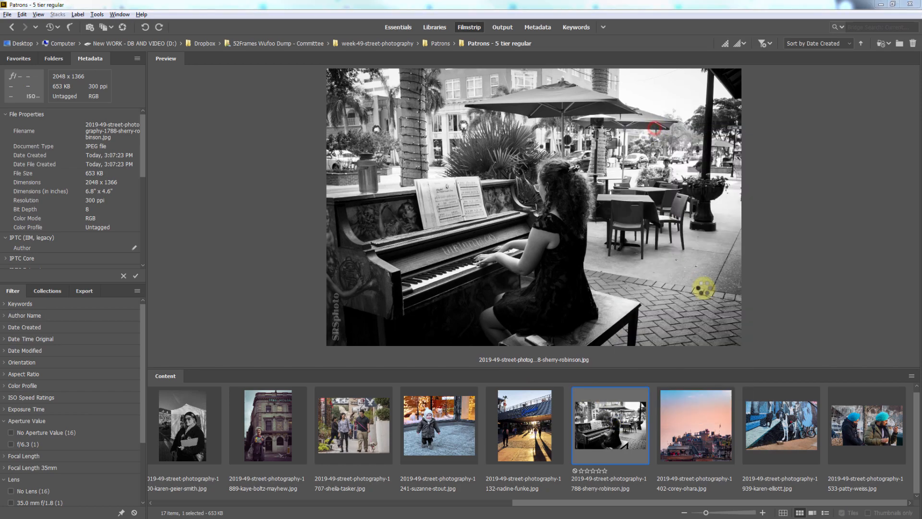
pyautogui.click(227, 13)
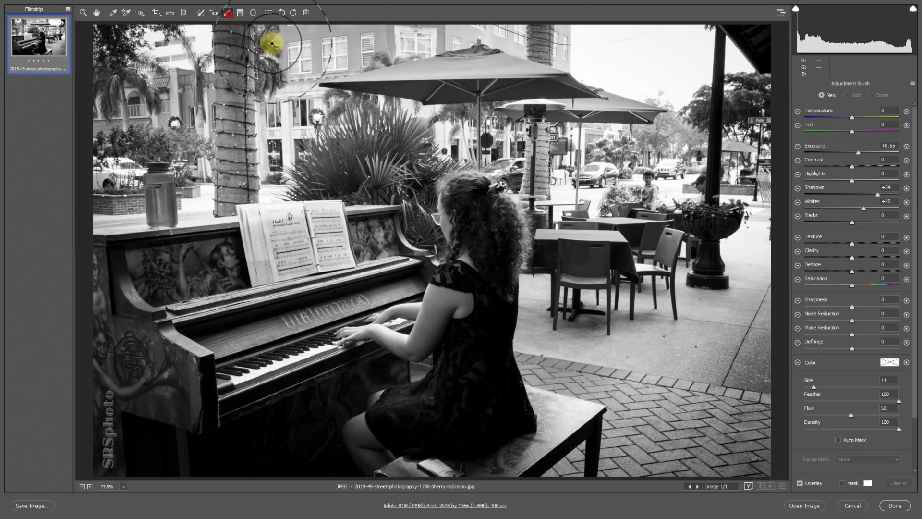
pyautogui.moveTo(505, 275)
pyautogui.mouseDown()
pyautogui.moveTo(444, 387)
pyautogui.moveTo(457, 423)
pyautogui.moveTo(425, 378)
pyautogui.moveTo(433, 340)
pyautogui.moveTo(146, 420)
pyautogui.moveTo(215, 304)
pyautogui.moveTo(395, 247)
pyautogui.moveTo(438, 471)
pyautogui.moveTo(546, 426)
pyautogui.moveTo(406, 289)
pyautogui.moveTo(260, 455)
pyautogui.mouseUp()
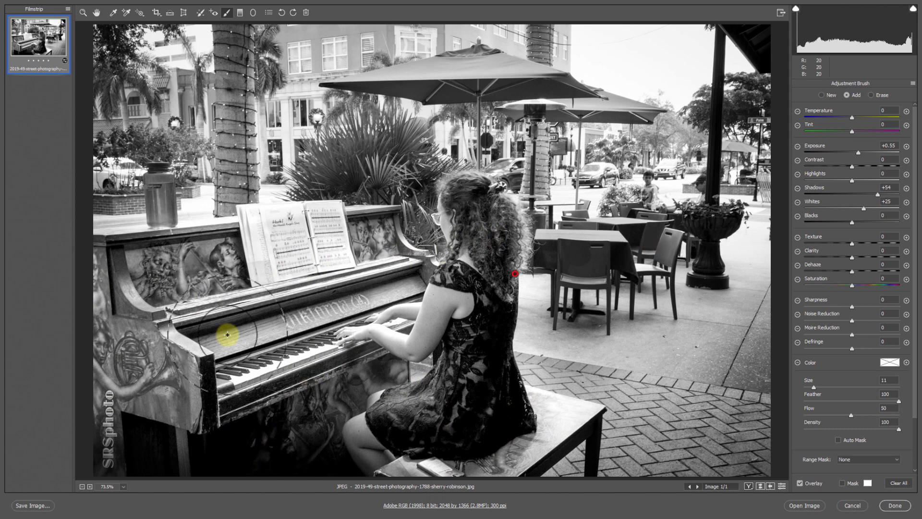
# Create a new brush adjustment with exposure -0.50 and highlights -69, and paint it over the bright background with a larger brush.
pyautogui.click(822, 96)
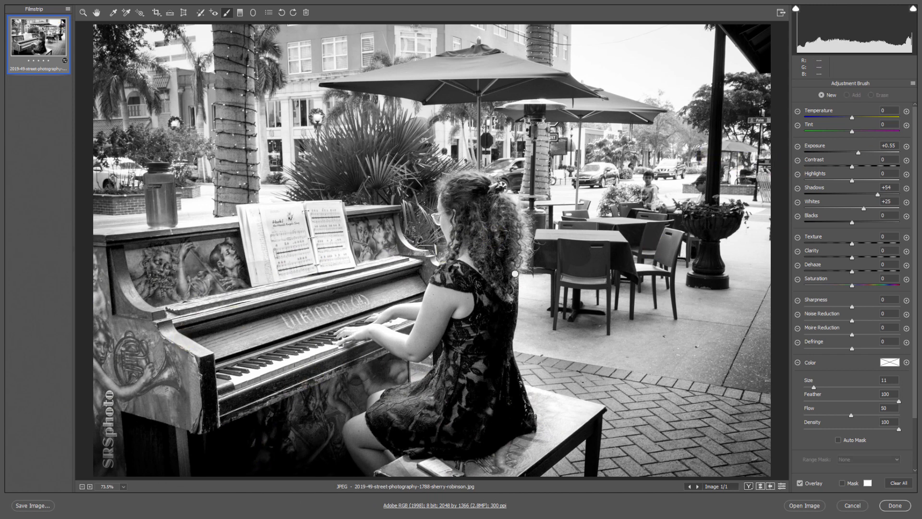
pyautogui.click(798, 146)
pyautogui.click(820, 180)
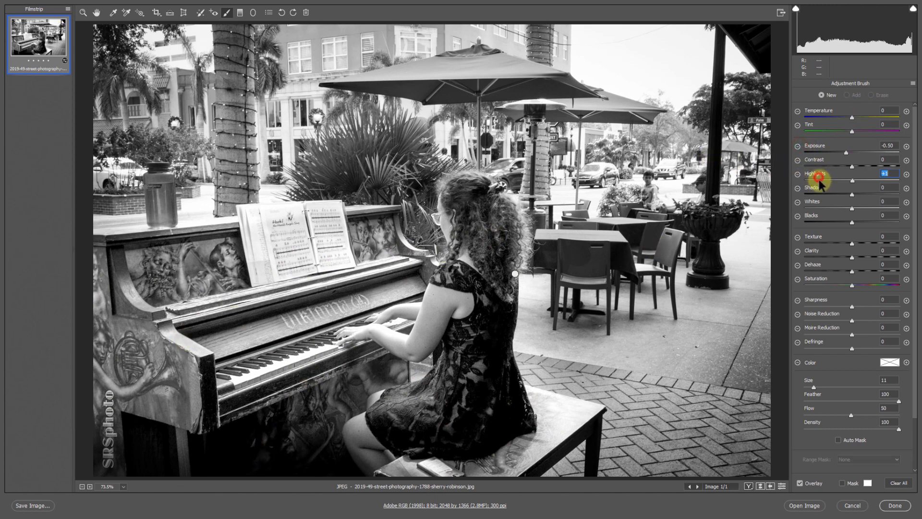
pyautogui.rightClick(643, 120)
pyautogui.moveTo(638, 87); pyautogui.dragTo(671, 142)
pyautogui.rightClick(654, 143)
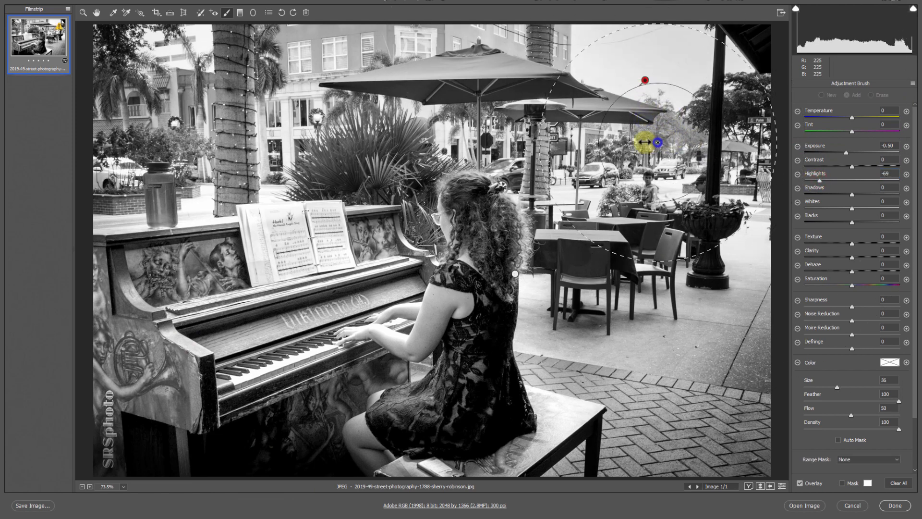
pyautogui.moveTo(624, 124); pyautogui.dragTo(673, 279)
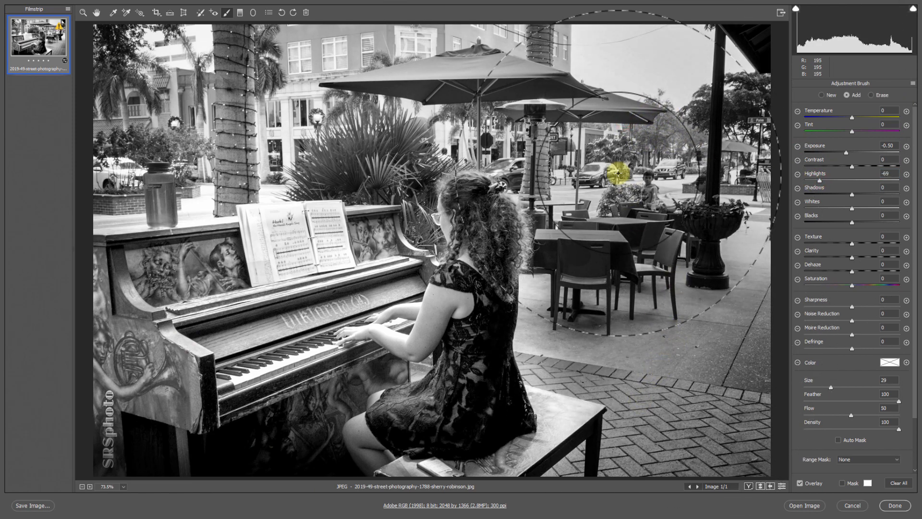
pyautogui.moveTo(24, 134)
pyautogui.mouseDown()
pyautogui.moveTo(590, 331)
pyautogui.moveTo(623, 411)
pyautogui.moveTo(699, 435)
pyautogui.moveTo(669, 453)
pyautogui.moveTo(513, 494)
pyautogui.moveTo(781, 291)
pyautogui.moveTo(708, 93)
pyautogui.moveTo(453, 29)
pyautogui.moveTo(163, 78)
pyautogui.moveTo(66, 117)
pyautogui.moveTo(268, 113)
pyautogui.moveTo(174, 122)
pyautogui.moveTo(536, 102)
pyautogui.mouseUp()
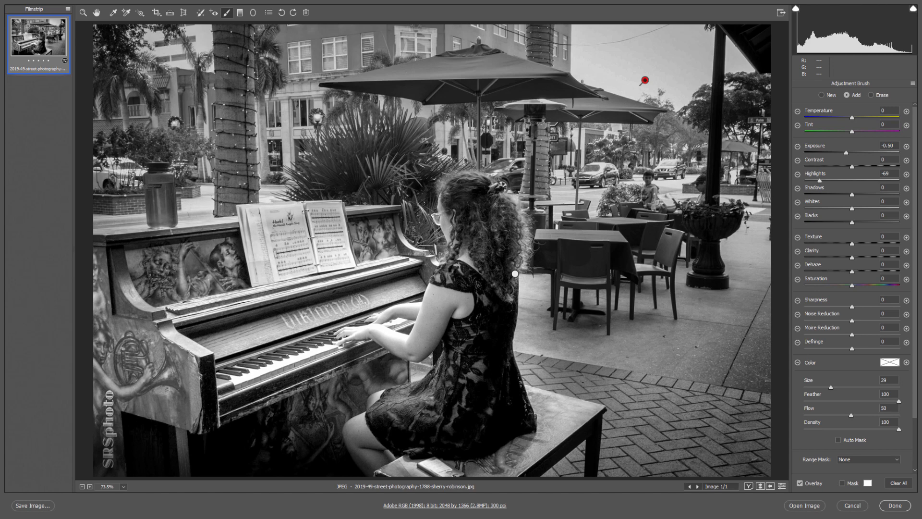
# Compare the photo with and without the brush adjustments by removing and restoring them twice.
pyautogui.press('Delete')
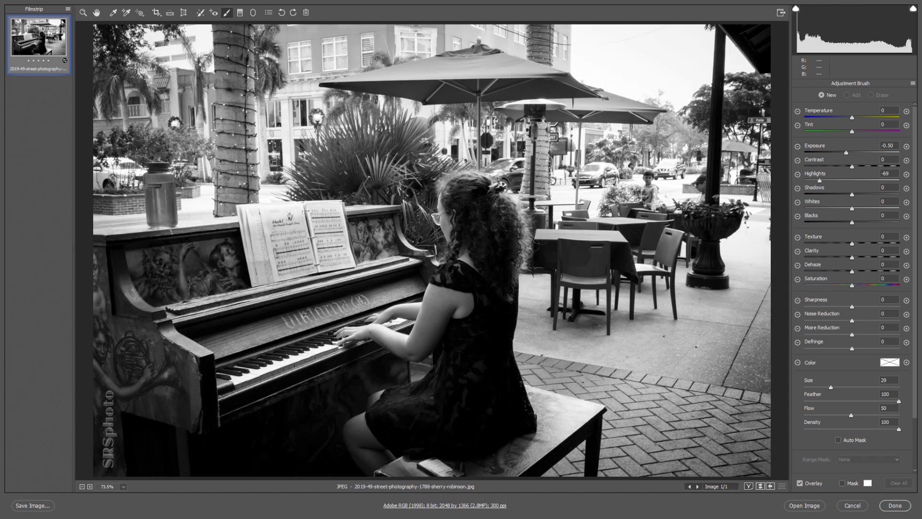
pyautogui.hotkey('ctrl', 'z')
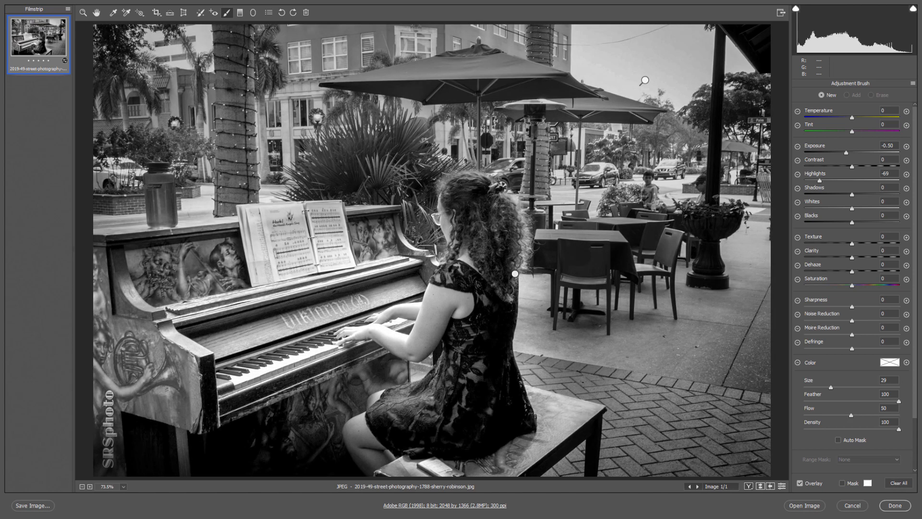
pyautogui.press('Delete')
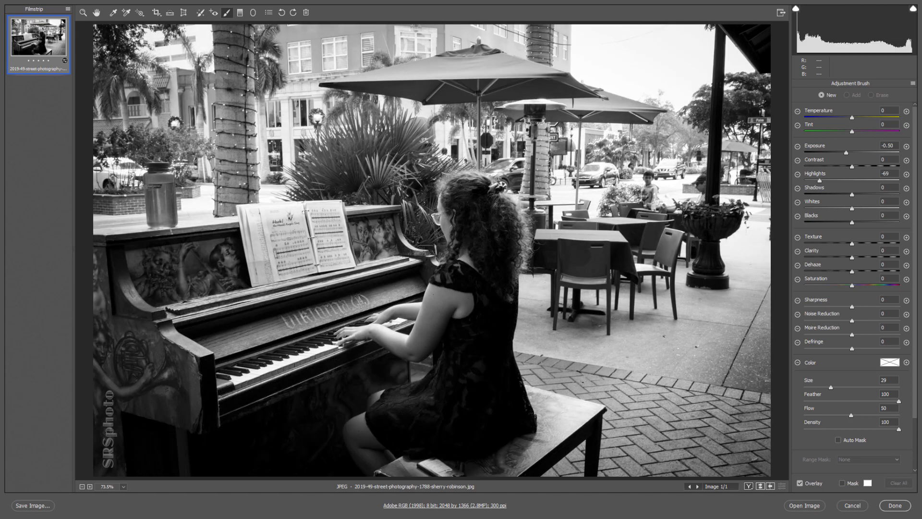
pyautogui.hotkey('ctrl', 'z')
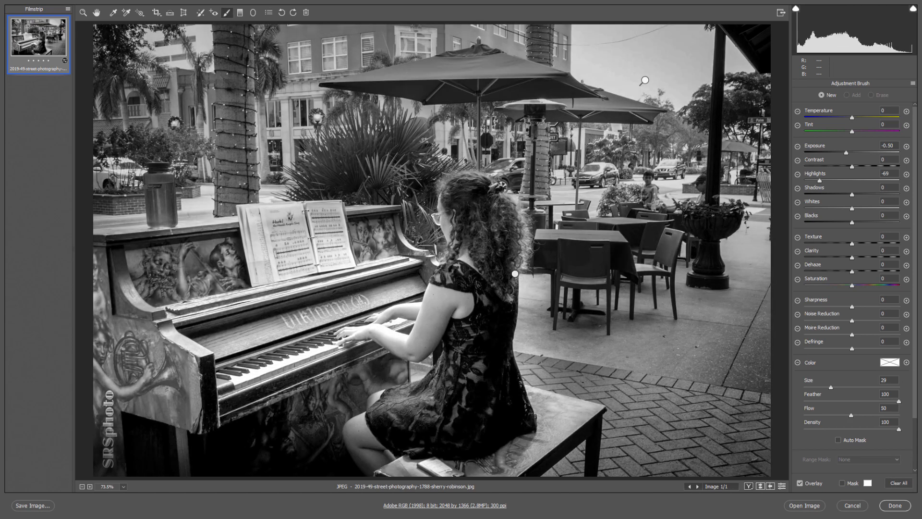
# Delete and restore both brush adjustments several more times to compare the versions, ending with the adjustments deleted.
pyautogui.press('Delete')
pyautogui.hotkey('ctrl', 'z')
pyautogui.press('Delete')
pyautogui.hotkey('ctrl', 'z')
pyautogui.press('Delete')
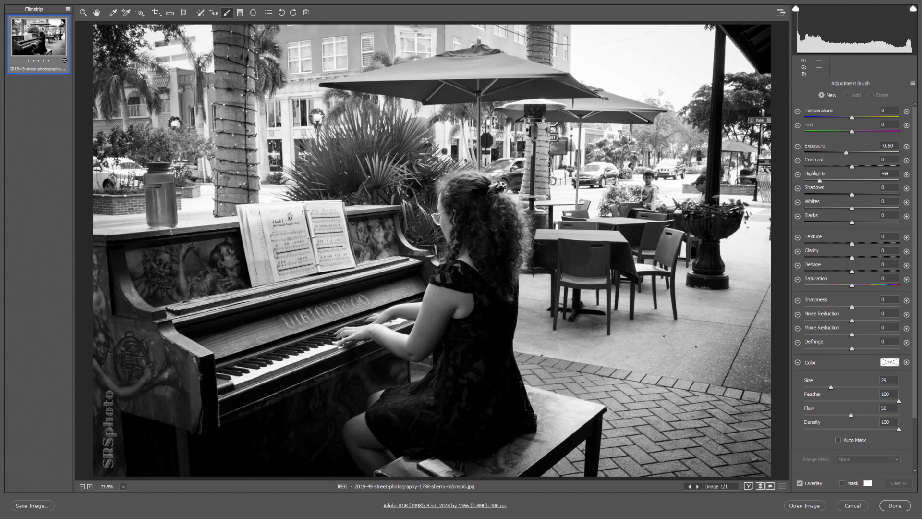
pyautogui.hotkey('ctrl', 'z')
pyautogui.press('Delete')
pyautogui.hotkey('ctrl', 'z')
pyautogui.press('Delete')
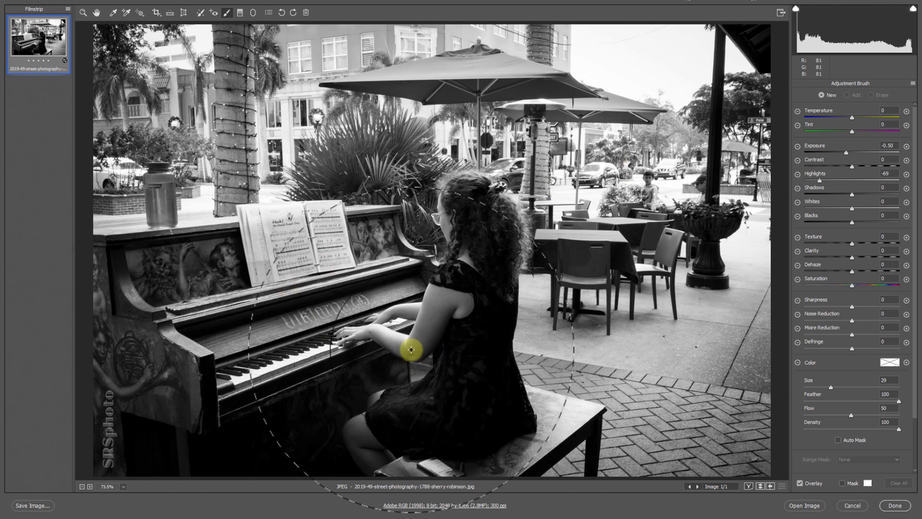
# Try raising the whole photo's exposure to +1.45 and +1.20, and close Camera Raw without keeping the edits.
pyautogui.click(96, 12)
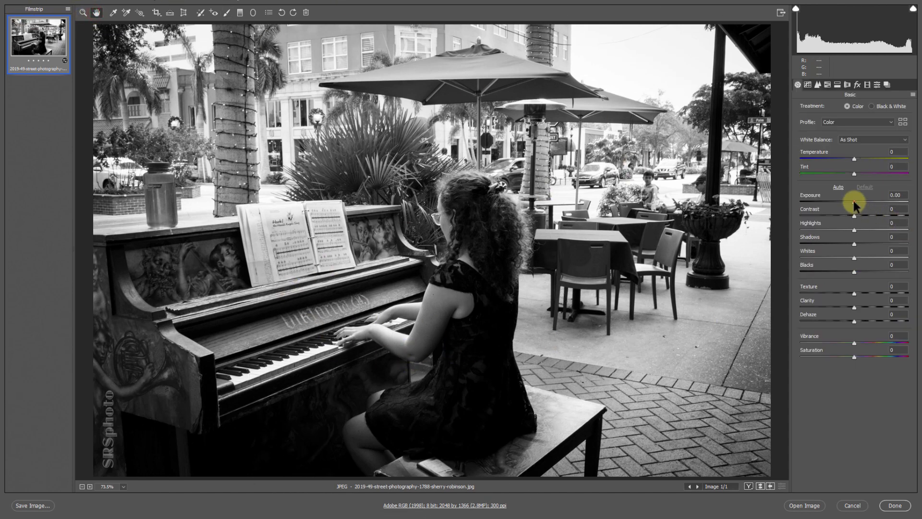
pyautogui.moveTo(854, 201); pyautogui.dragTo(870, 195)
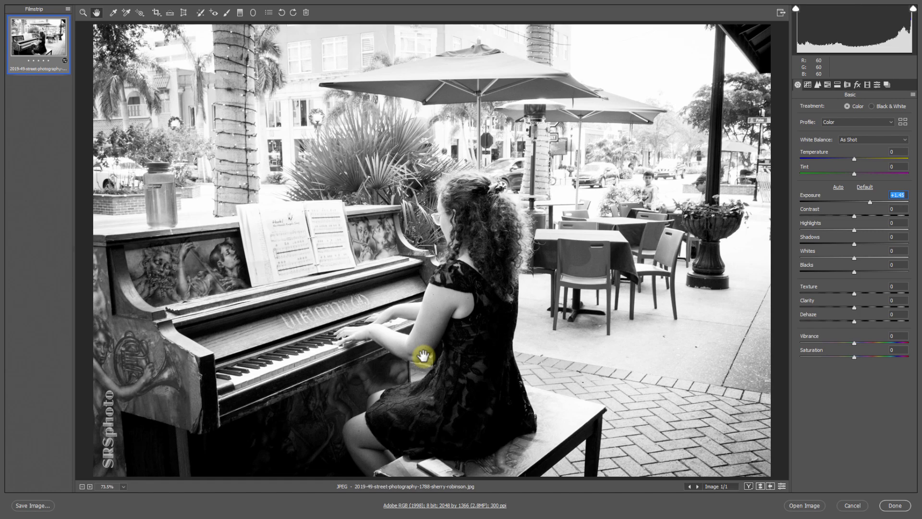
pyautogui.moveTo(870, 200)
pyautogui.mouseDown()
pyautogui.moveTo(806, 207)
pyautogui.moveTo(868, 203)
pyautogui.mouseUp()
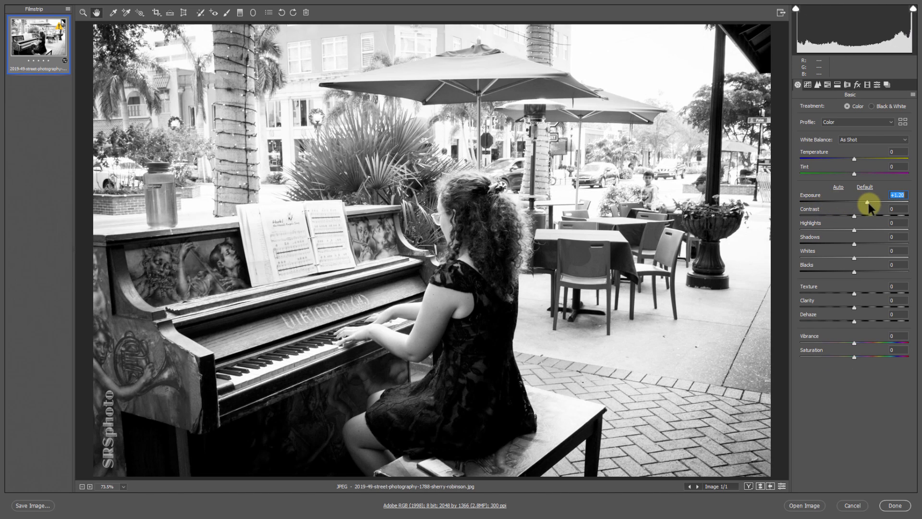
pyautogui.press('Escape')
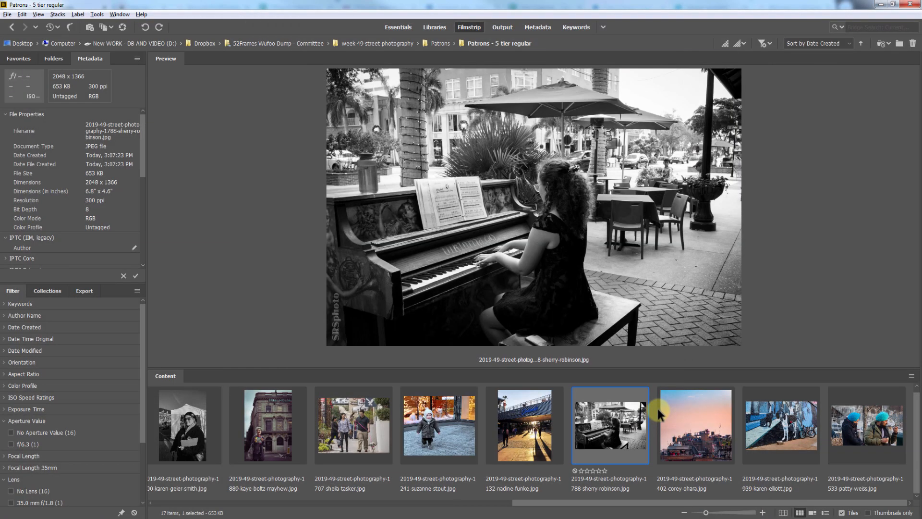
# Preview the pastel-sky rooftop photo and examine it twice at full screen.
pyautogui.click(664, 433)
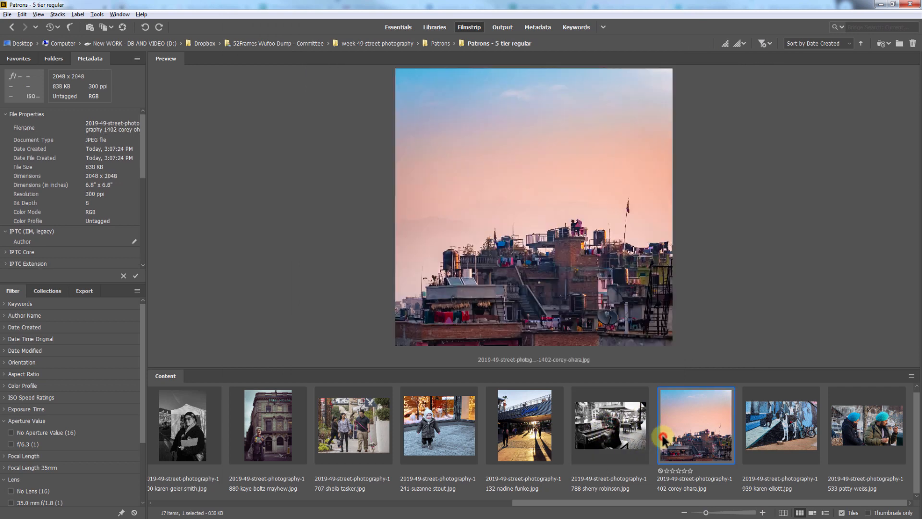
pyautogui.press('space')
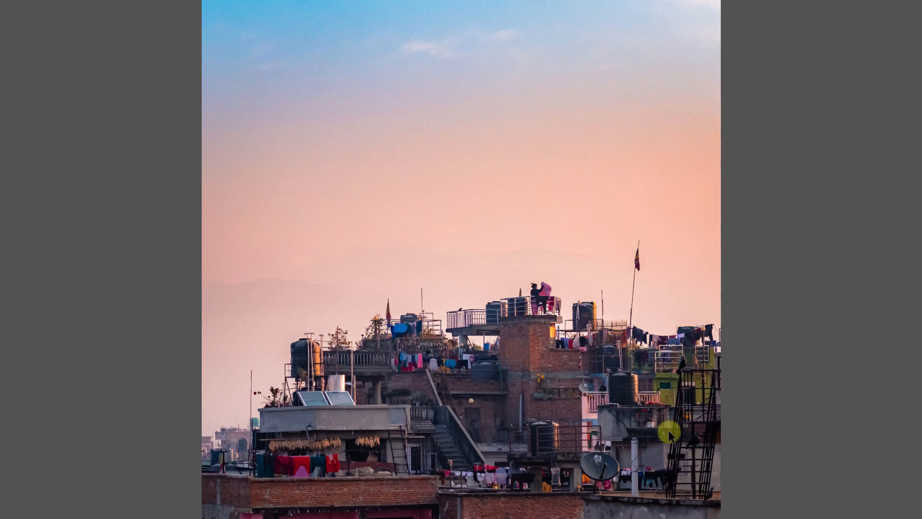
pyautogui.press('space')
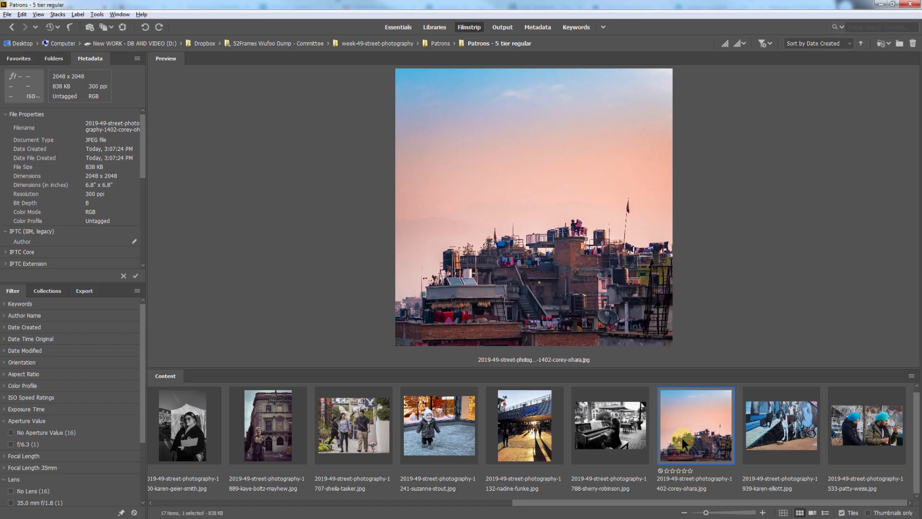
pyautogui.click(692, 432)
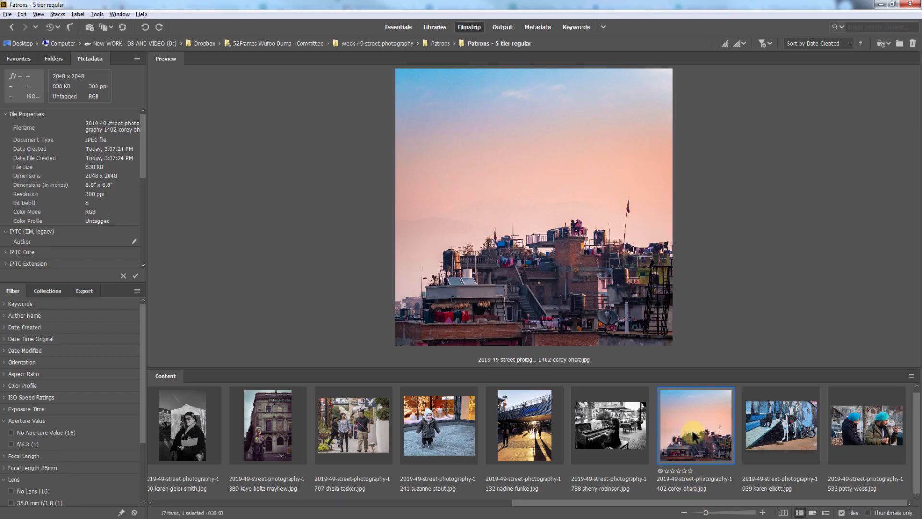
pyautogui.press('space')
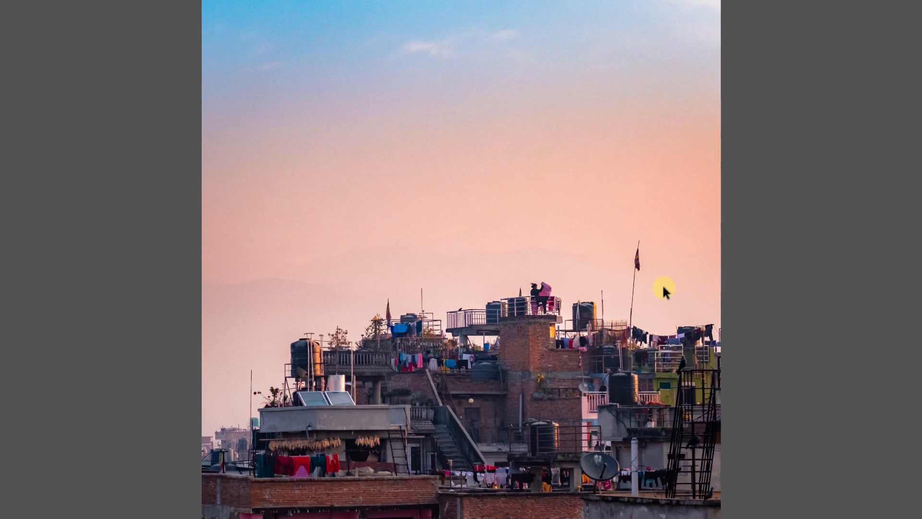
pyautogui.press('space')
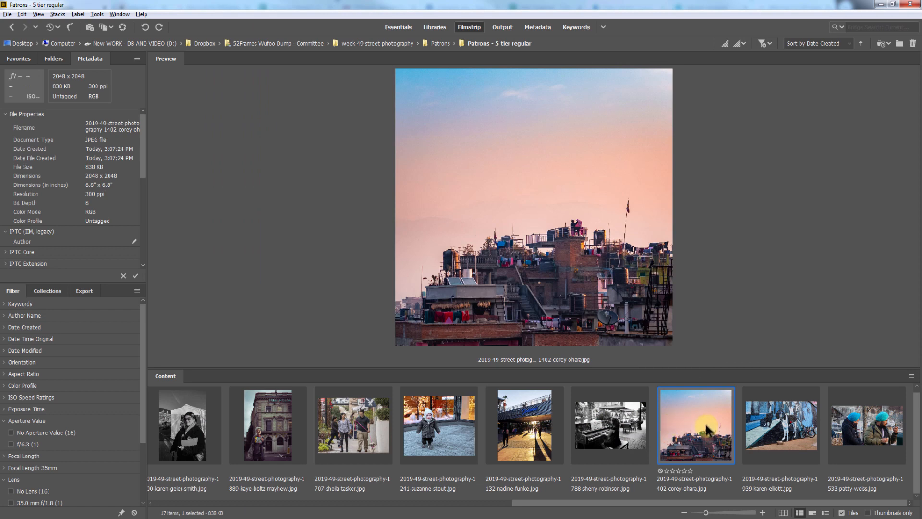
# Preview the street mural photo and the photo of two men in blue turbans.
pyautogui.click(782, 430)
pyautogui.click(886, 424)
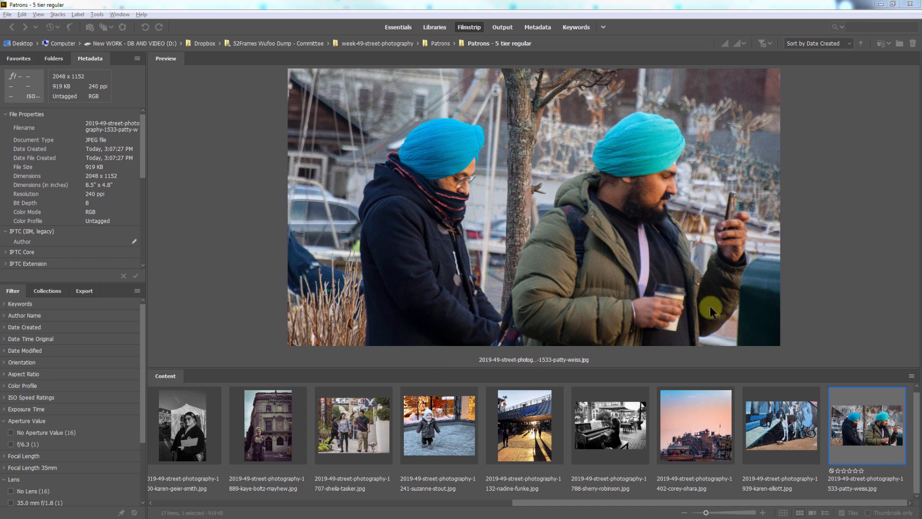
pyautogui.click(886, 454)
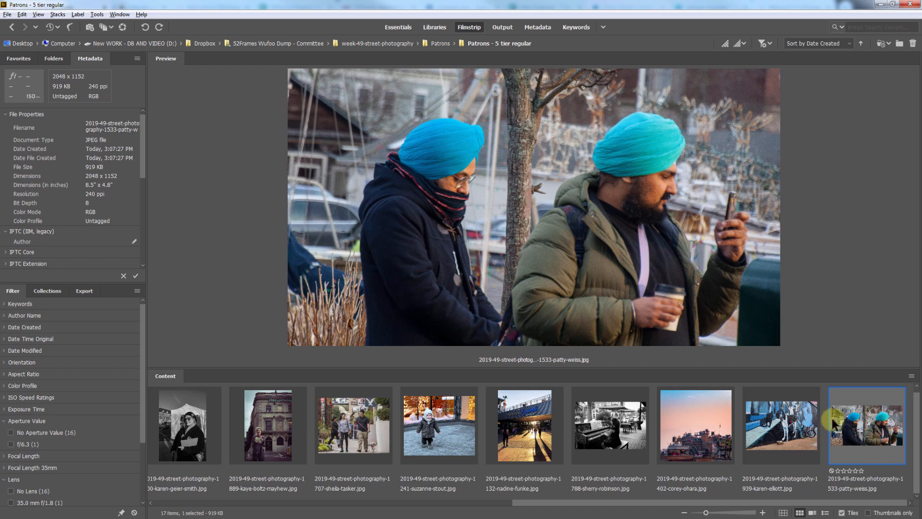
# Select all photos in the folder for an overview, and view the street fair couple photo on its own.
pyautogui.hscroll(-8, 813, 405)
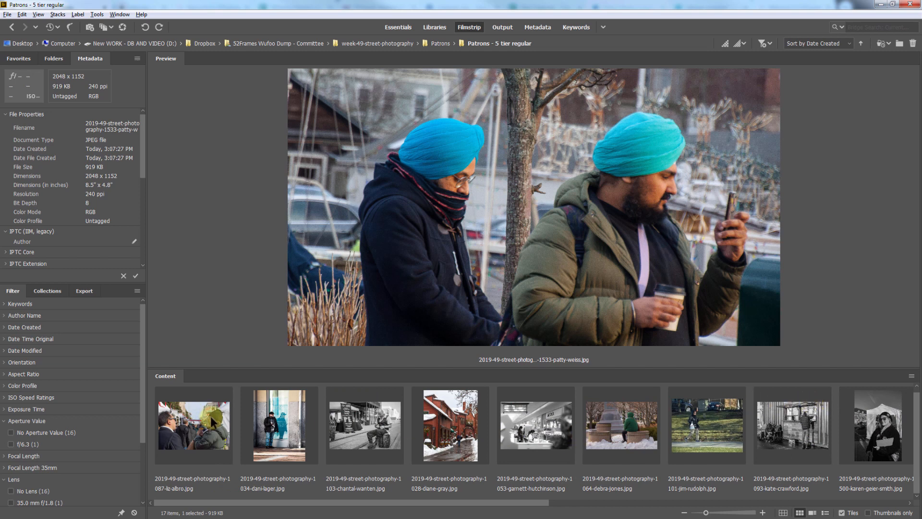
pyautogui.hotkey('ctrl', 'a')
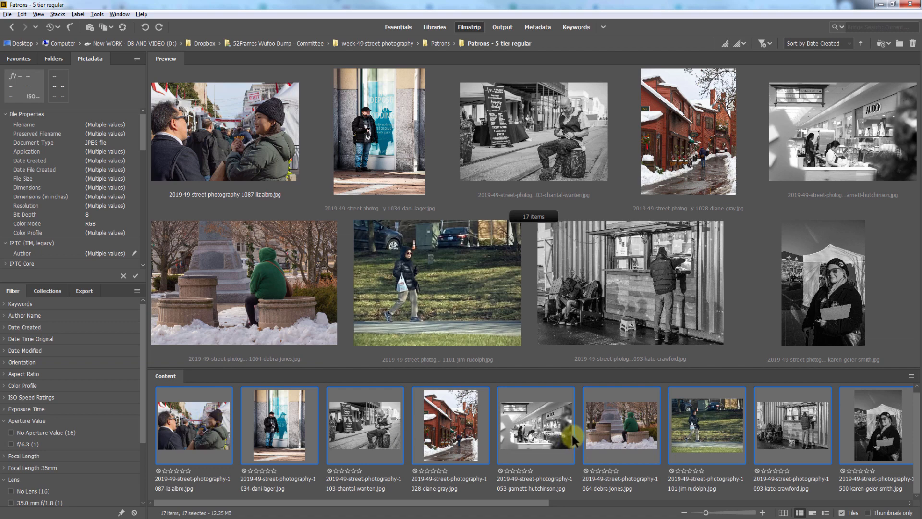
pyautogui.hscroll(8, 581, 439)
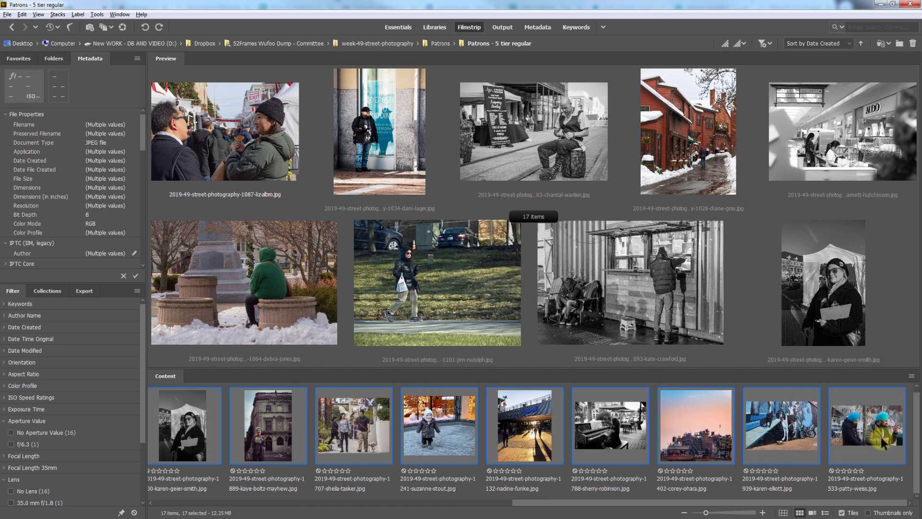
pyautogui.hscroll(-8, 816, 441)
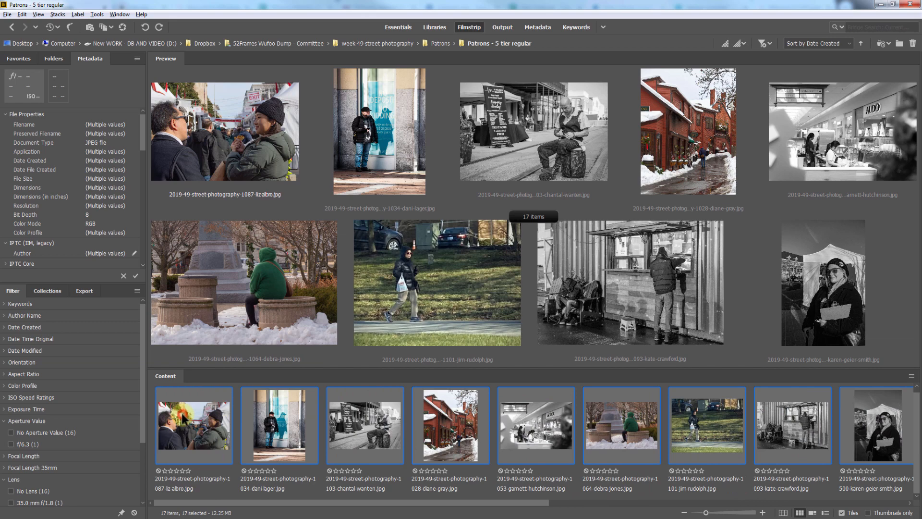
pyautogui.click(185, 419)
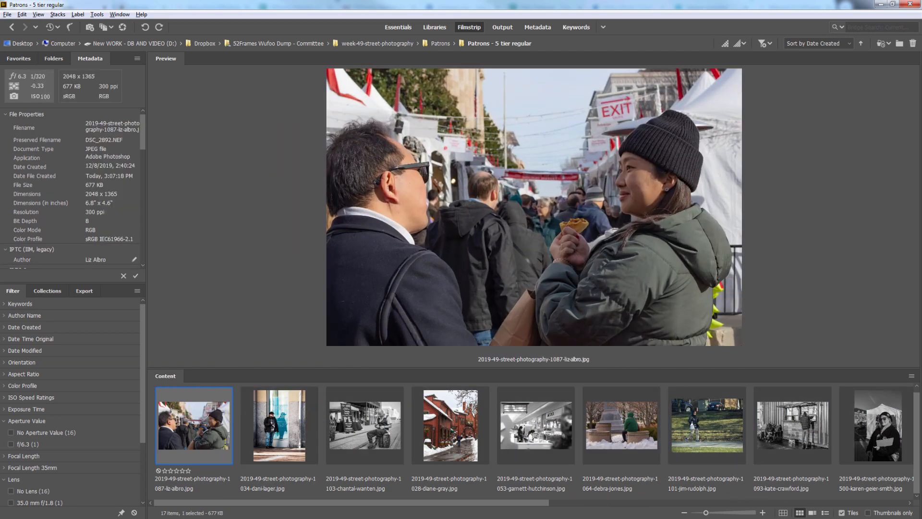
pyautogui.press('space')
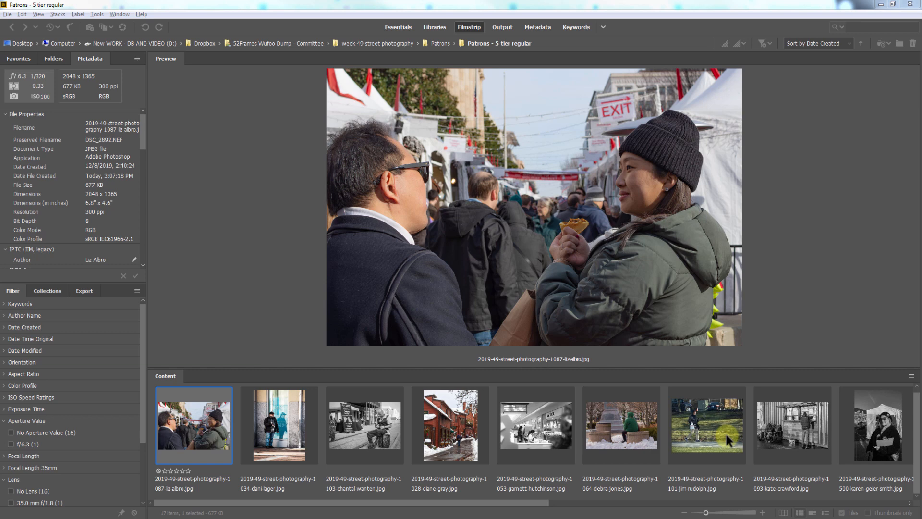
# Select the park walker, green hoodie, black-and-white store and snowy red building photos together for side-by-side preview.
pyautogui.click(726, 439)
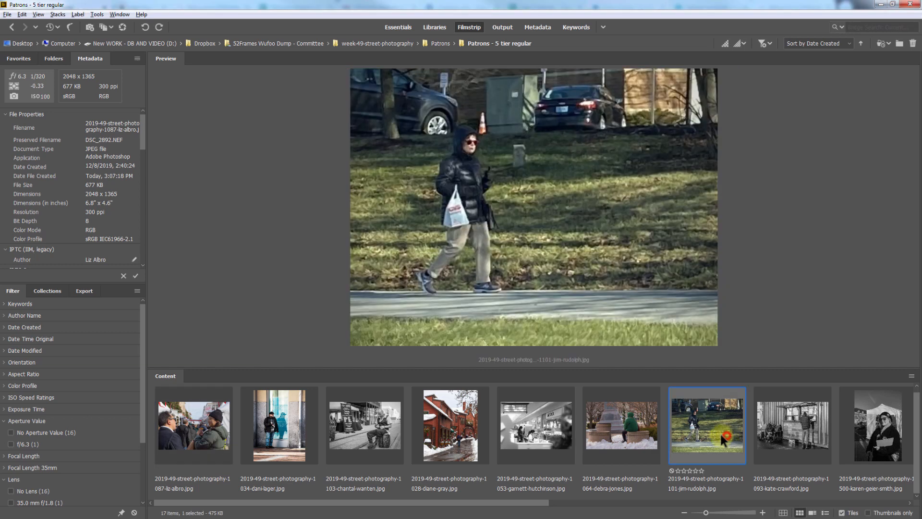
pyautogui.keyDown('ctrl'); pyautogui.click(626, 439); pyautogui.keyUp('ctrl')
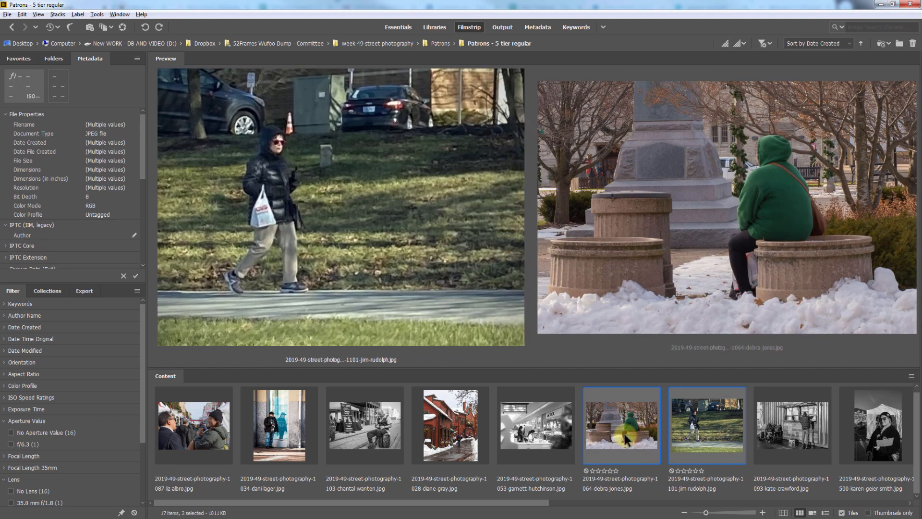
pyautogui.keyDown('ctrl'); pyautogui.click(536, 435); pyautogui.keyUp('ctrl')
pyautogui.keyDown('ctrl'); pyautogui.click(459, 424); pyautogui.keyUp('ctrl')
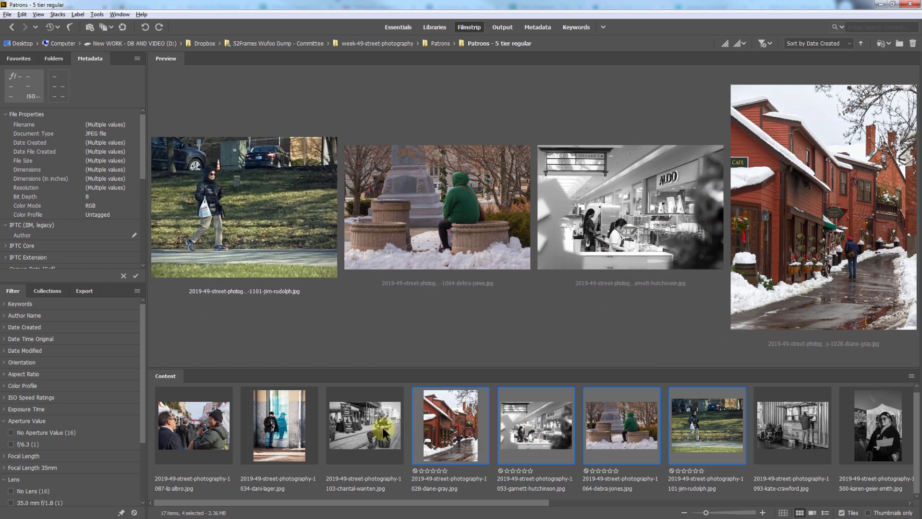
pyautogui.hscroll(8, 389, 428)
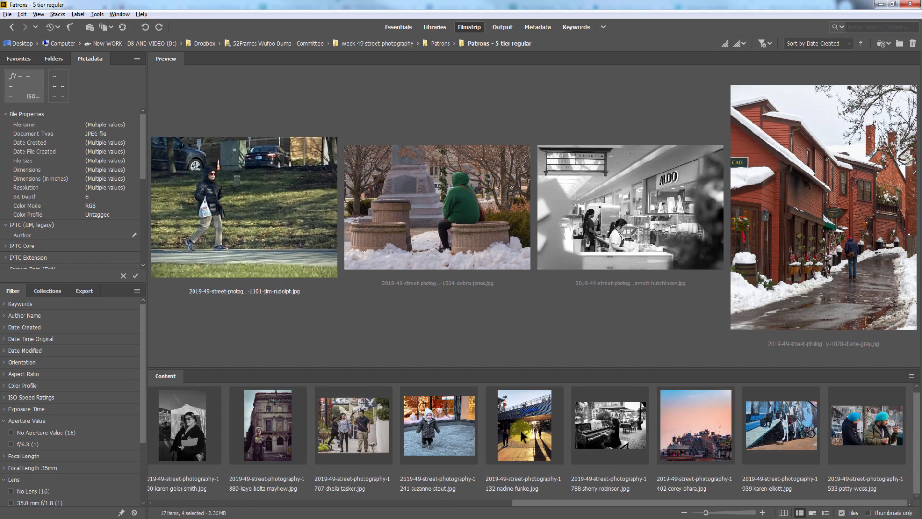